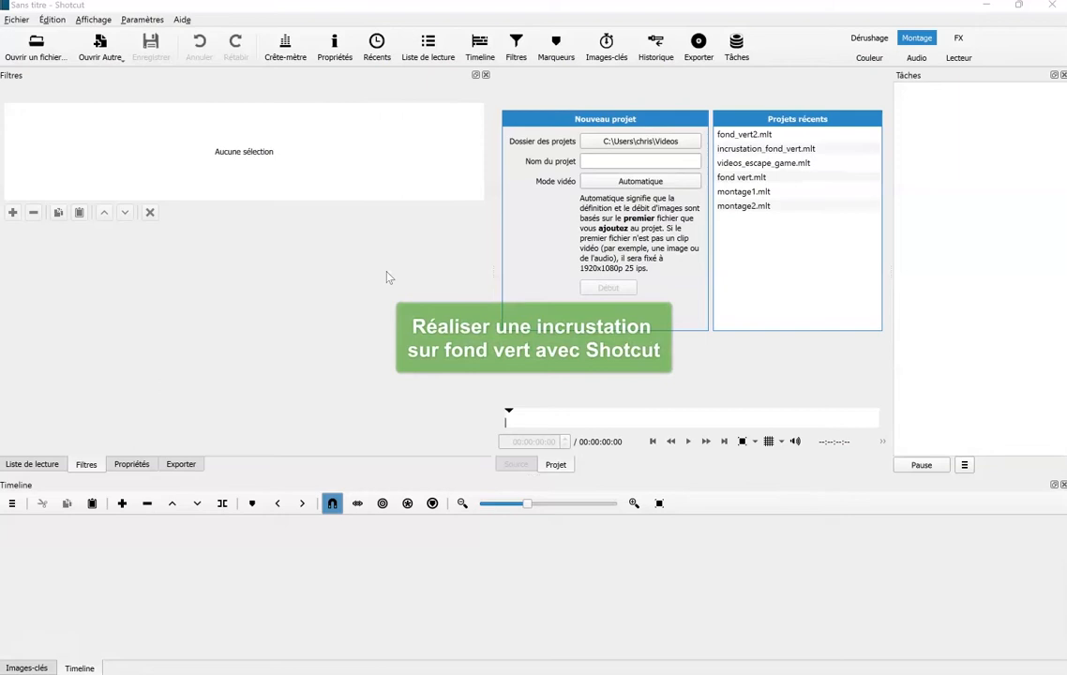
# Create a new project named incrustation2_fond_vert with the automatic video mode.
pyautogui.click(652, 166)
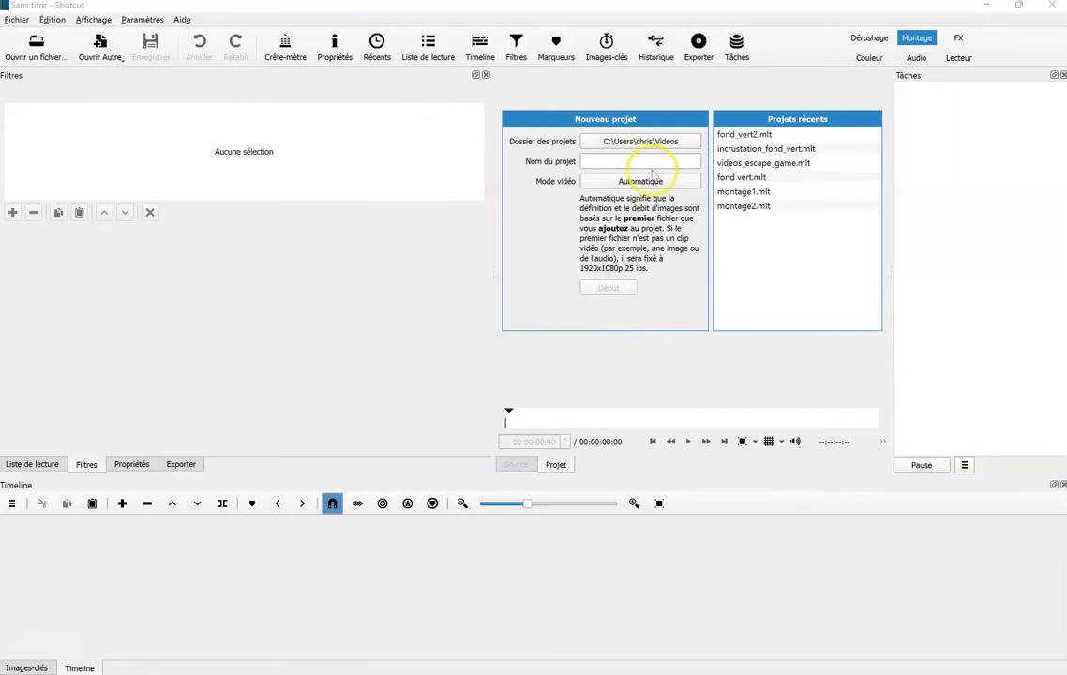
pyautogui.click(598, 162)
pyautogui.write('incrustation')
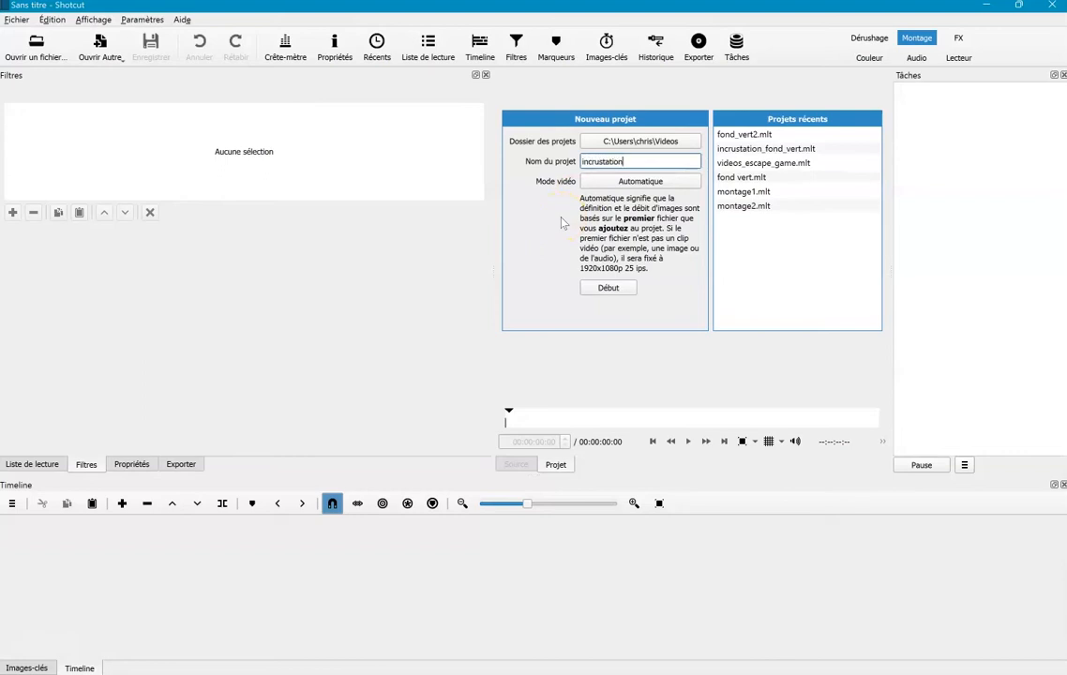
pyautogui.write('2_fond_vert')
pyautogui.click(610, 289)
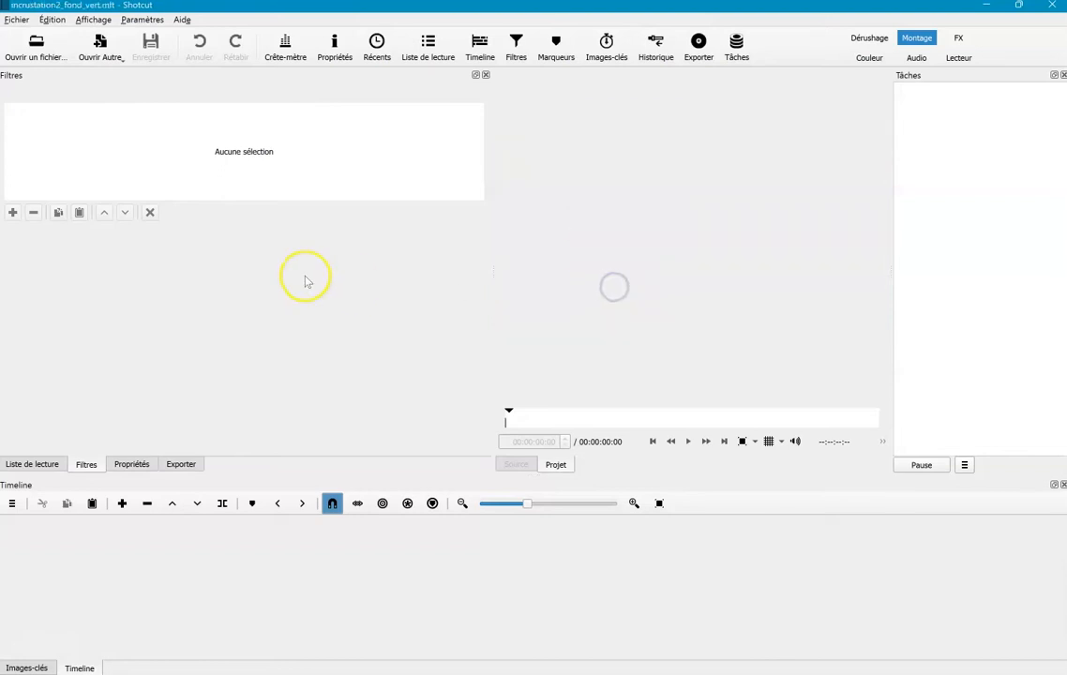
# Import DJI_20220211_133718_509_video.mov and Sunset - 86456.mp4 from the rushes folder in montage_shotcut, with the playlist shown.
pyautogui.click(32, 461)
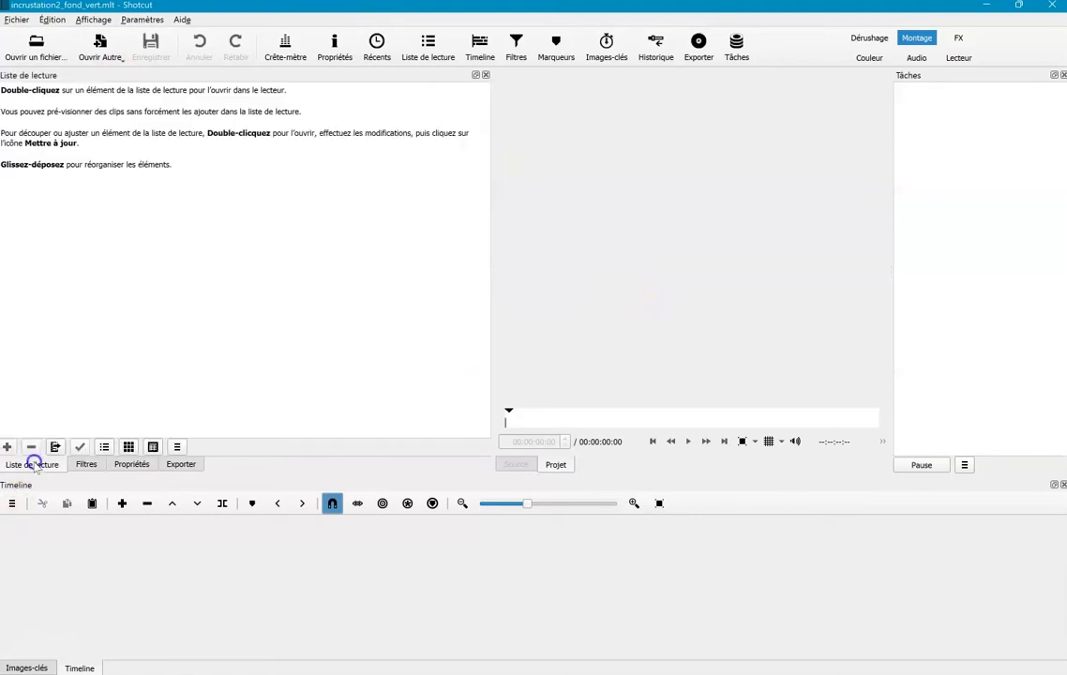
pyautogui.click(34, 57)
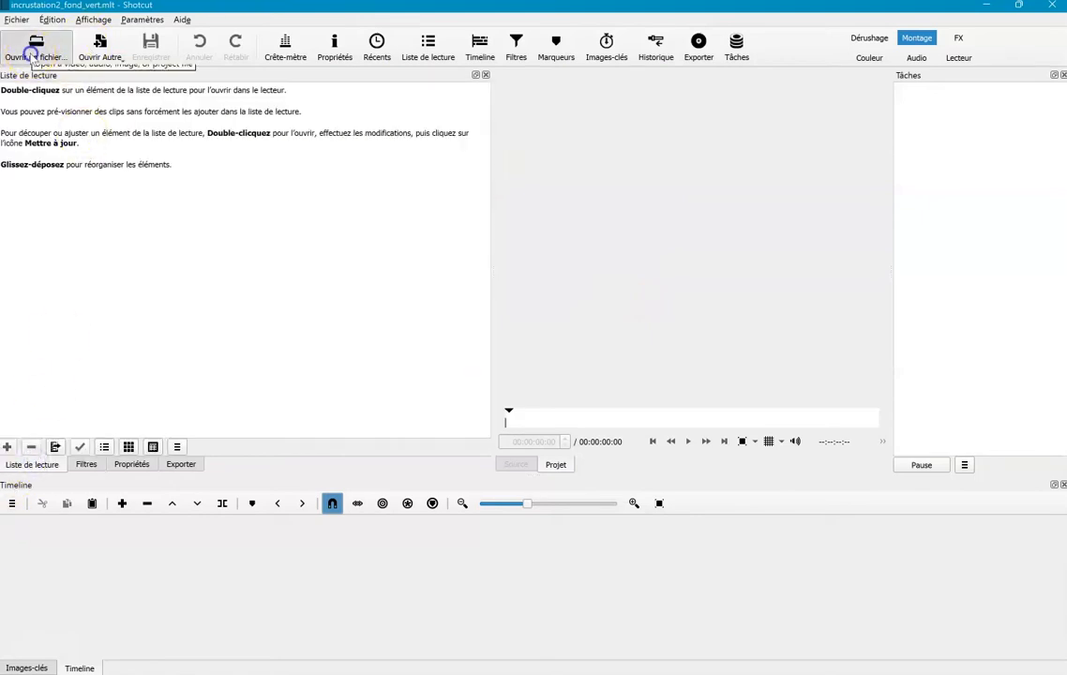
pyautogui.scroll(-5, 80, 272)
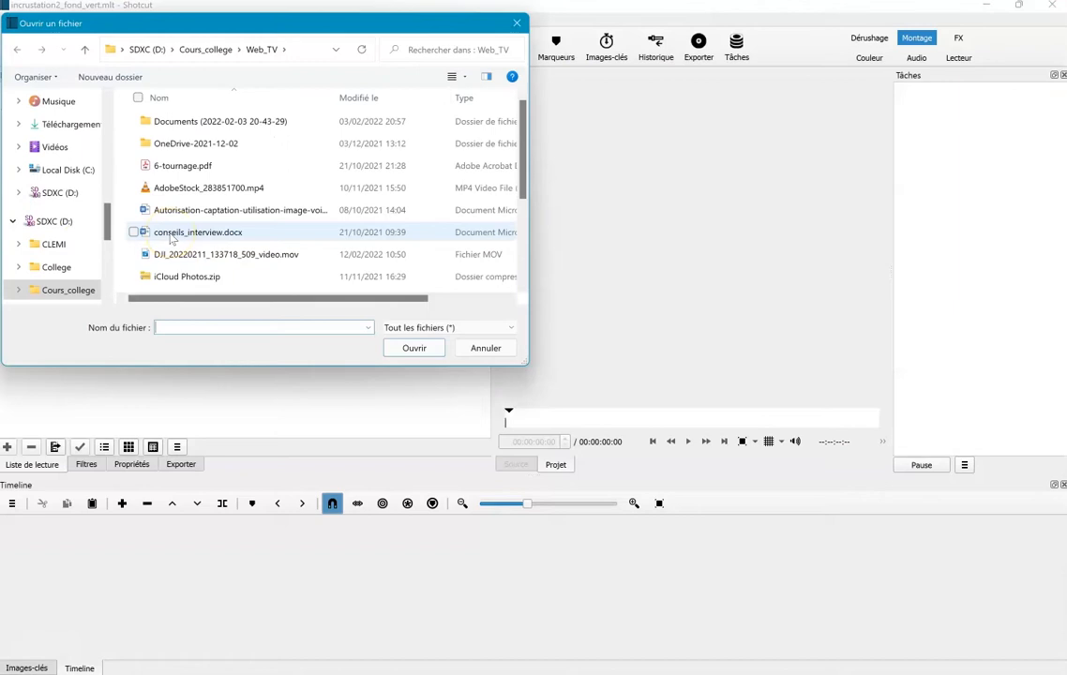
pyautogui.click(55, 147)
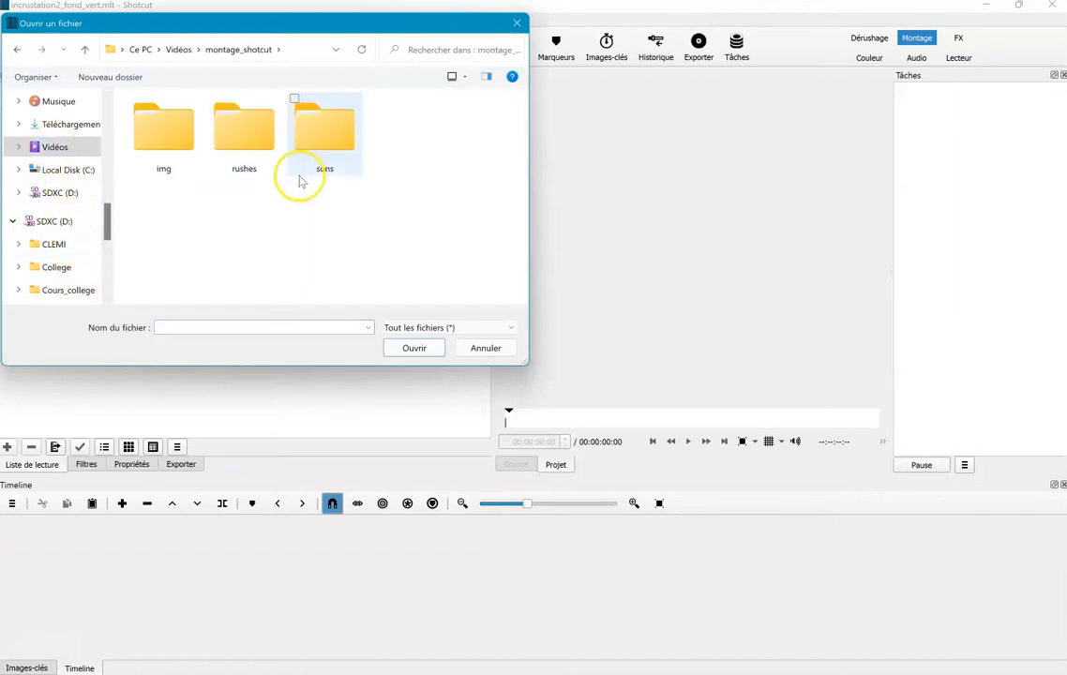
pyautogui.doubleClick(261, 143)
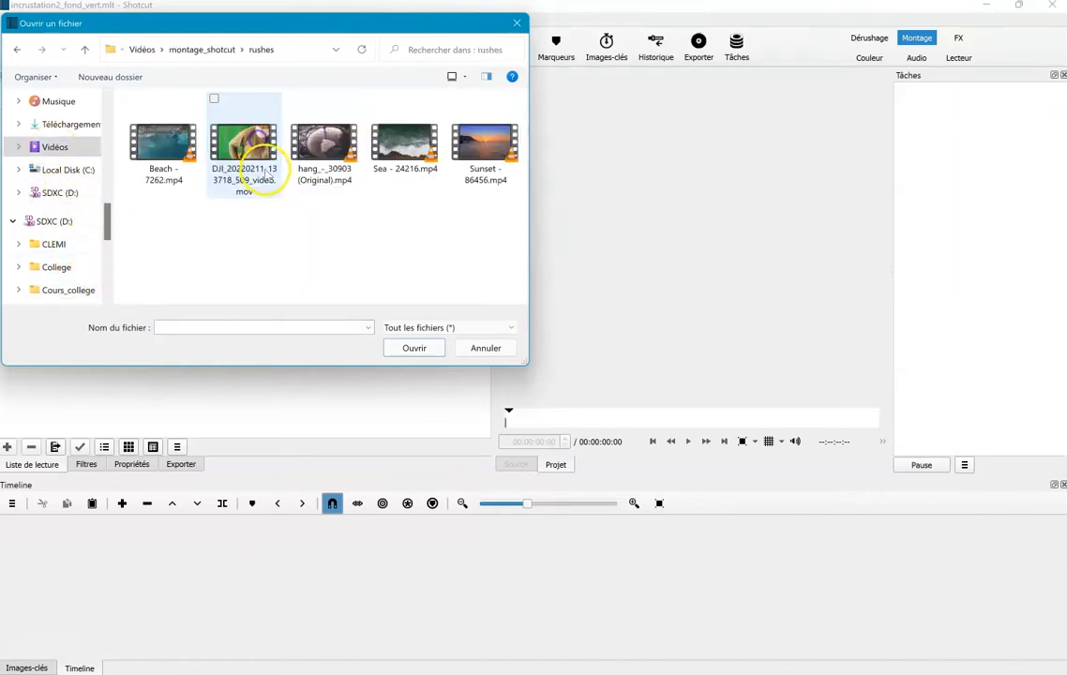
pyautogui.click(241, 162)
pyautogui.keyDown('ctrl'); pyautogui.click(487, 150); pyautogui.keyUp('ctrl')
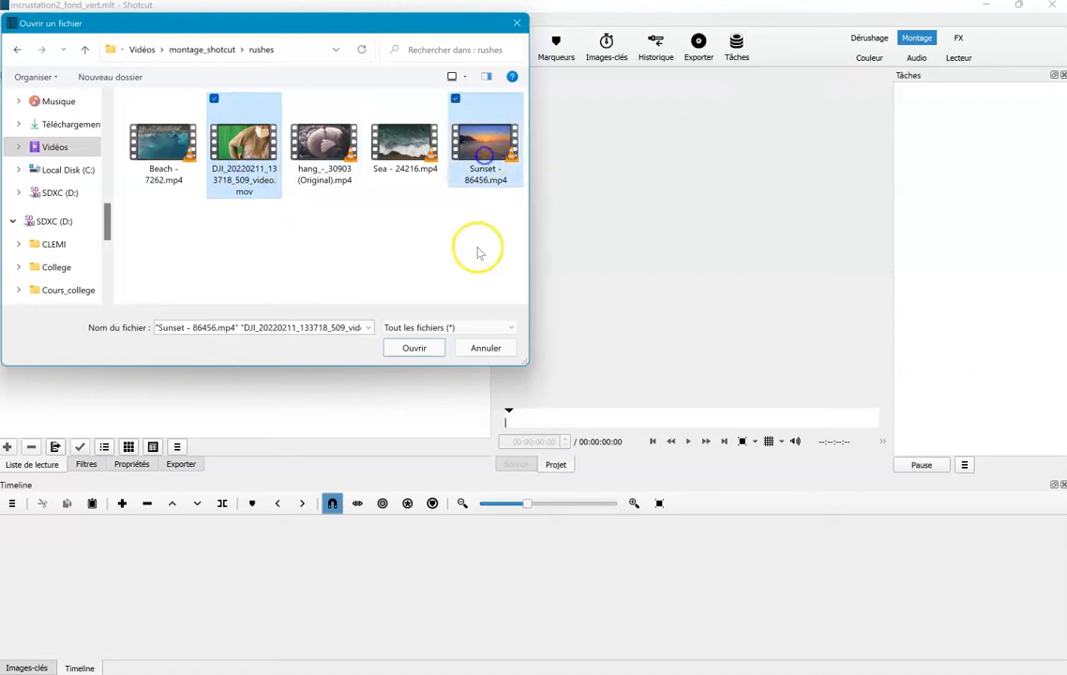
pyautogui.click(415, 347)
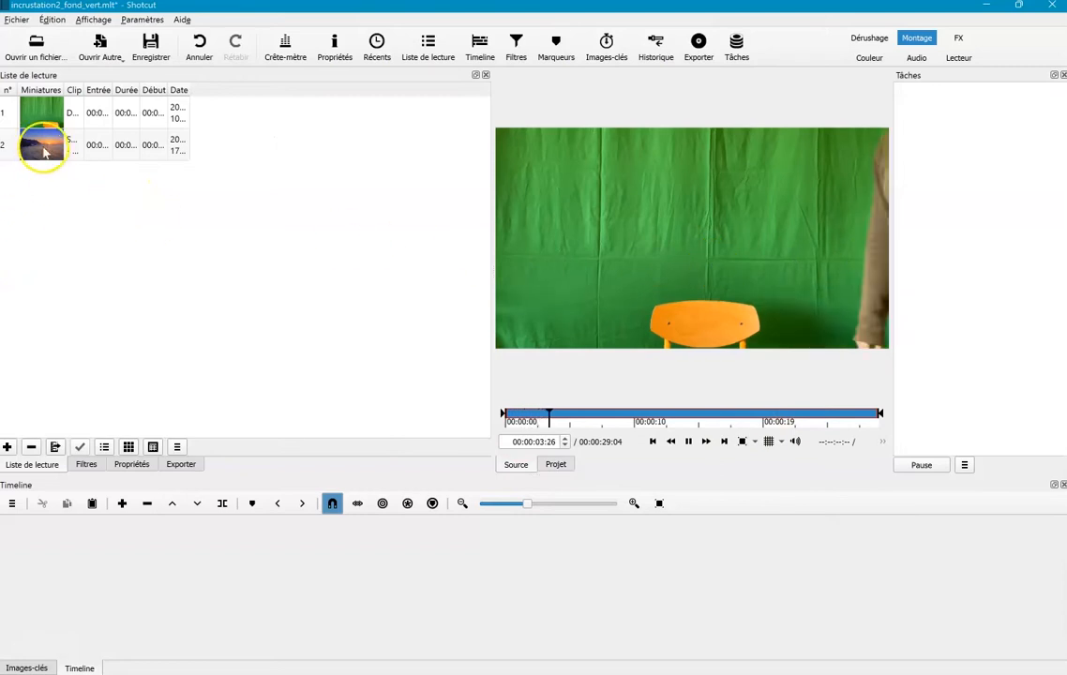
# Pause the green-screen clip and preview the Sunset clip from the playlist in the source player.
pyautogui.click(43, 150)
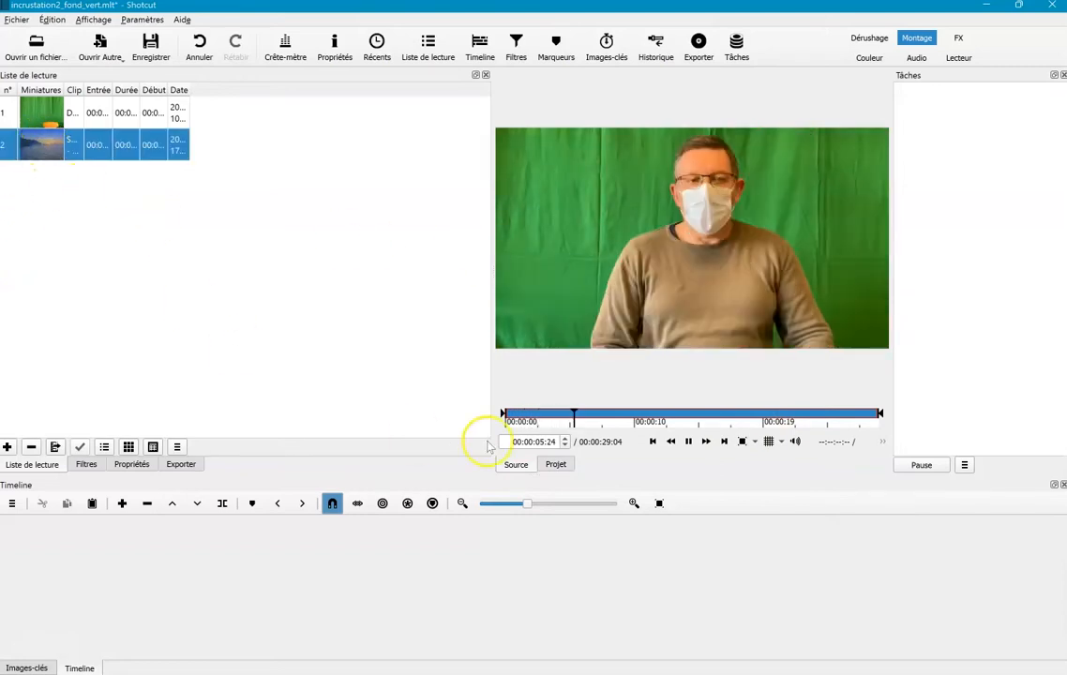
pyautogui.click(689, 441)
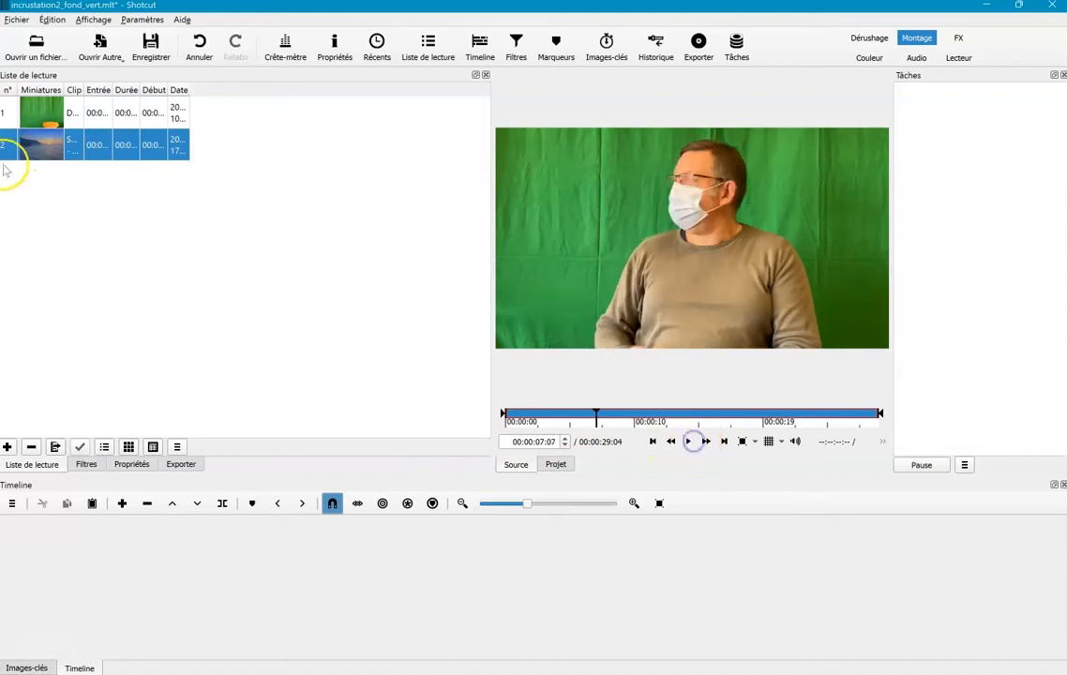
pyautogui.click(39, 153)
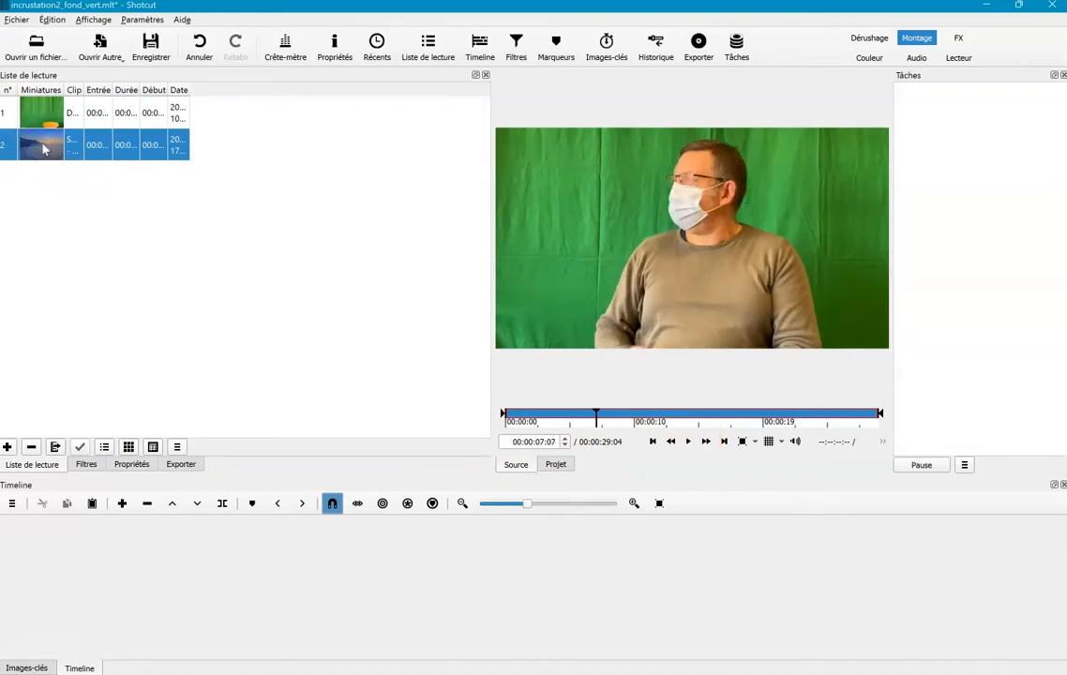
pyautogui.doubleClick(42, 148)
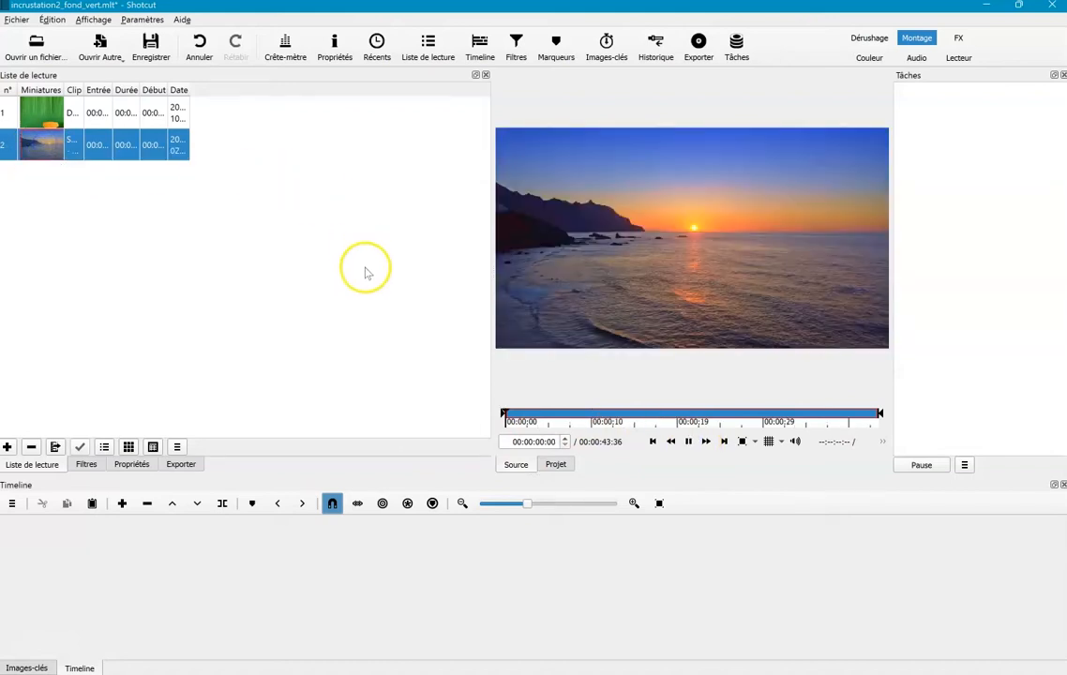
# Place the Sunset clip from the playlist at the start of the timeline on track V1.
pyautogui.moveTo(34, 153); pyautogui.dragTo(87, 574)
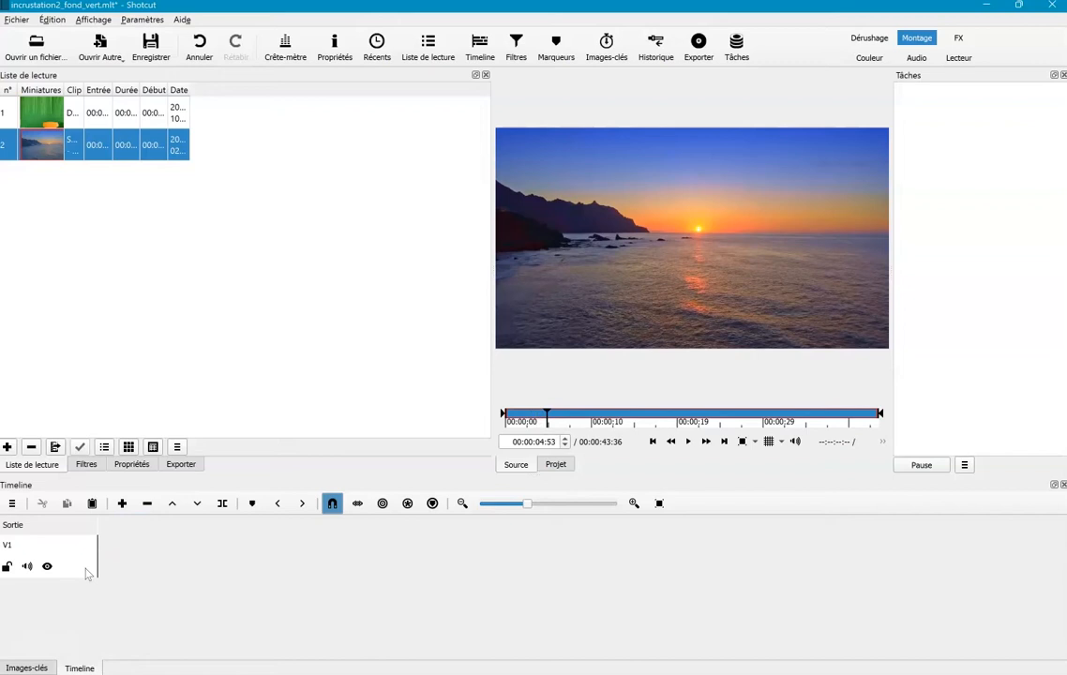
pyautogui.click(297, 583)
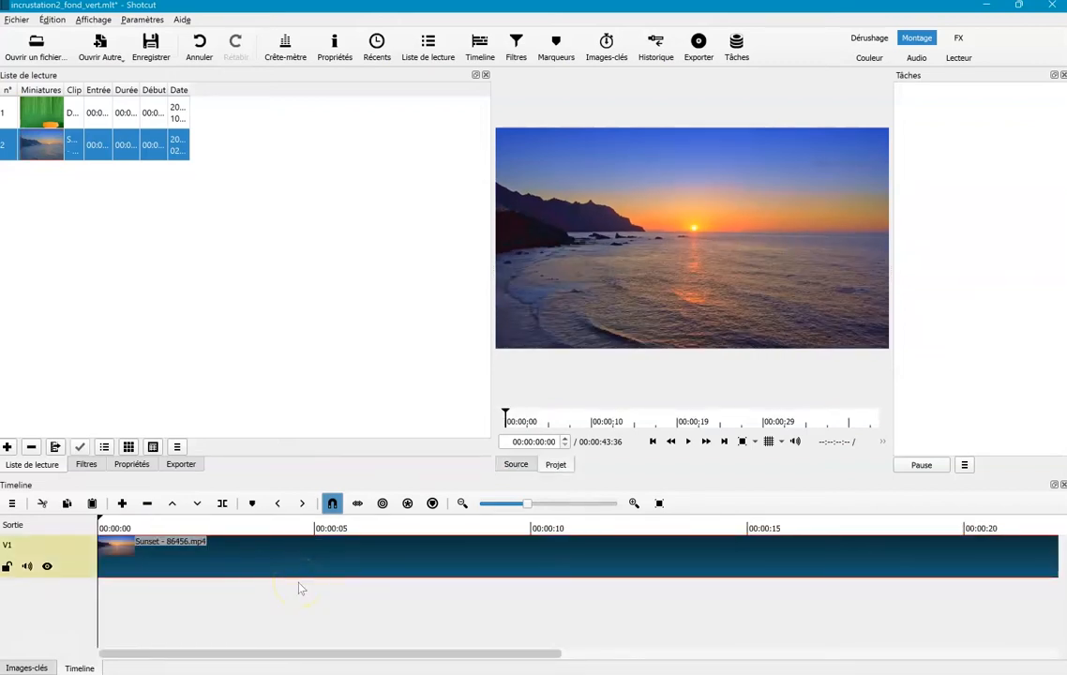
pyautogui.click(431, 558)
# Add a second video track and place the green-screen DJI clip at the start of it.
pyautogui.click(11, 503)
pyautogui.moveTo(57, 511)
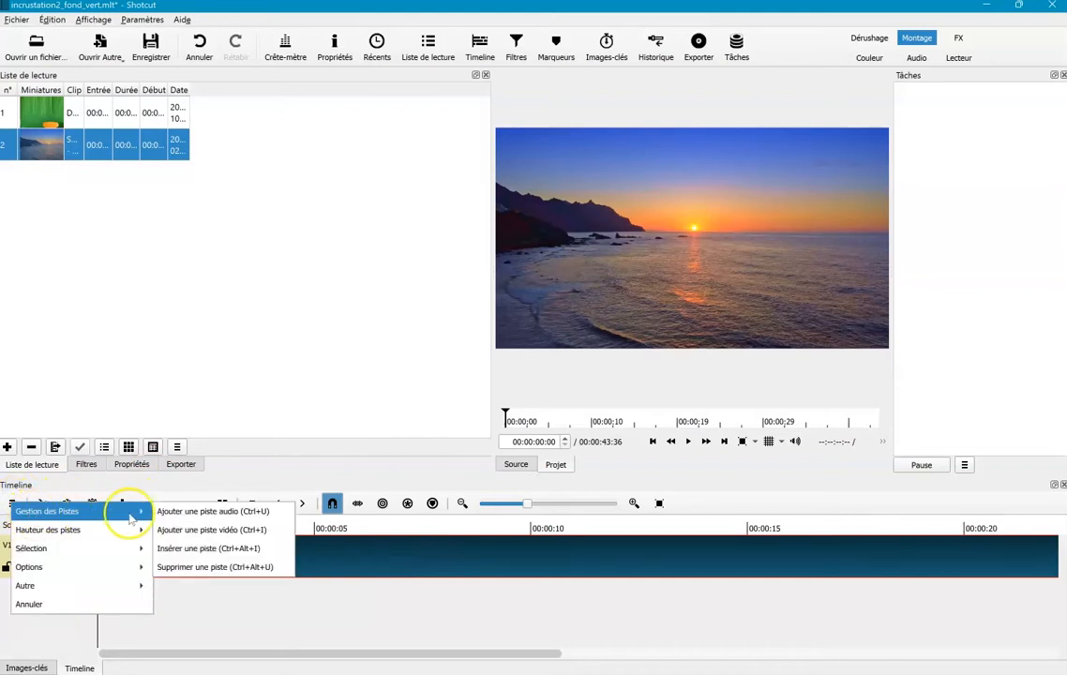
pyautogui.click(194, 531)
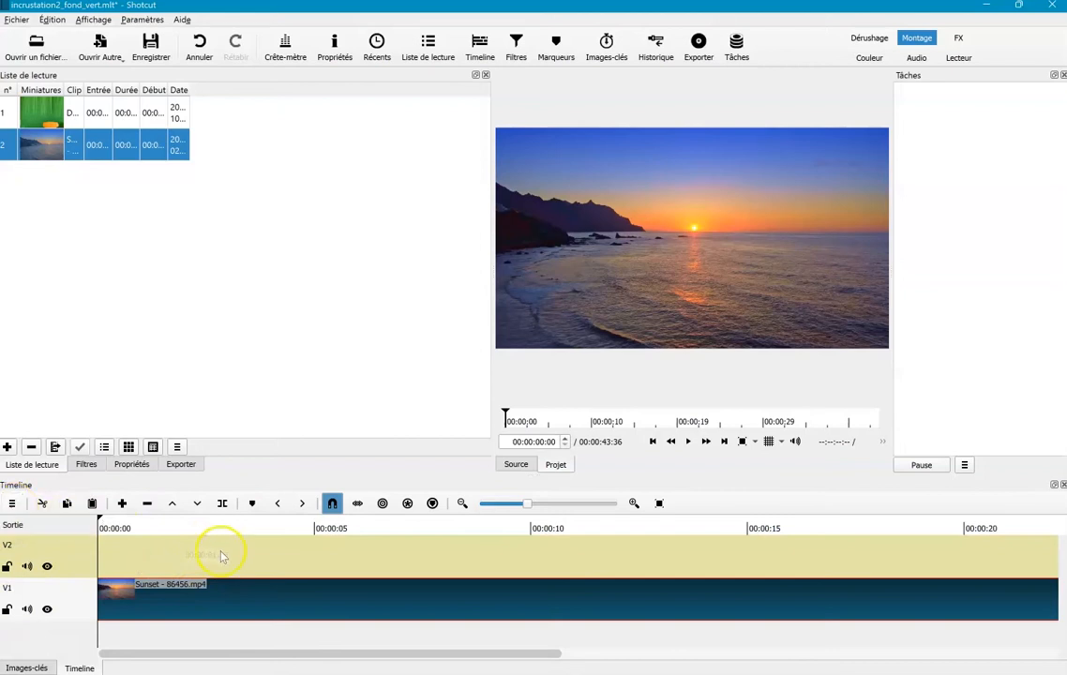
pyautogui.moveTo(48, 117); pyautogui.dragTo(91, 560)
# Trim the end of the Sunset clip on V1 to match the end of the green-screen clip on V2.
pyautogui.moveTo(419, 662); pyautogui.dragTo(902, 662)
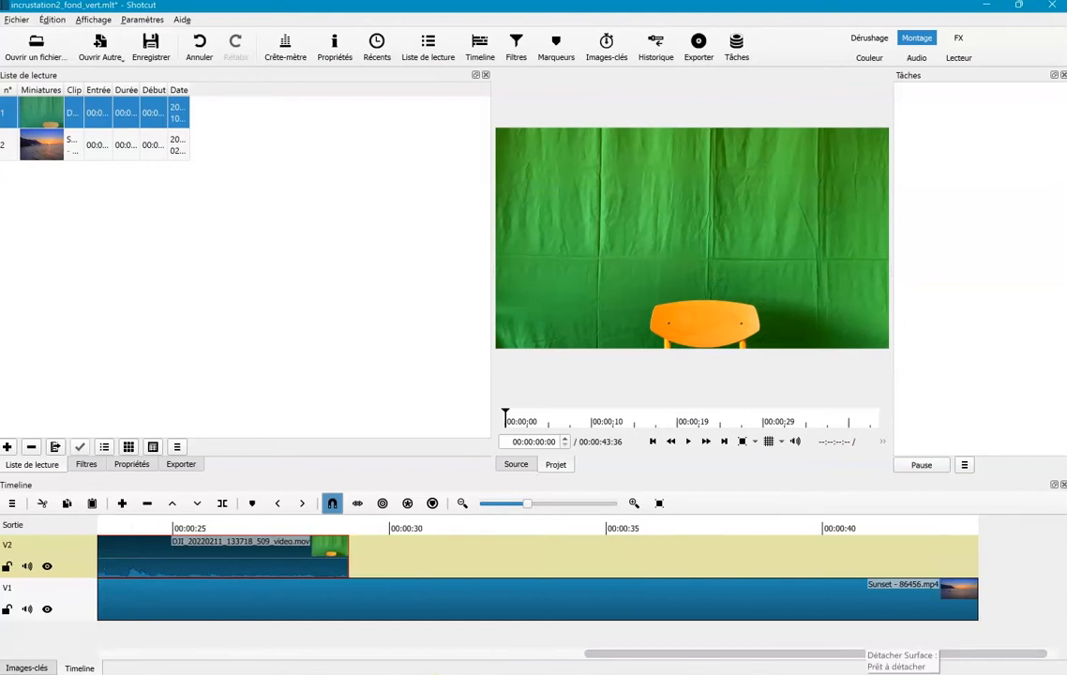
pyautogui.moveTo(920, 605); pyautogui.dragTo(947, 597)
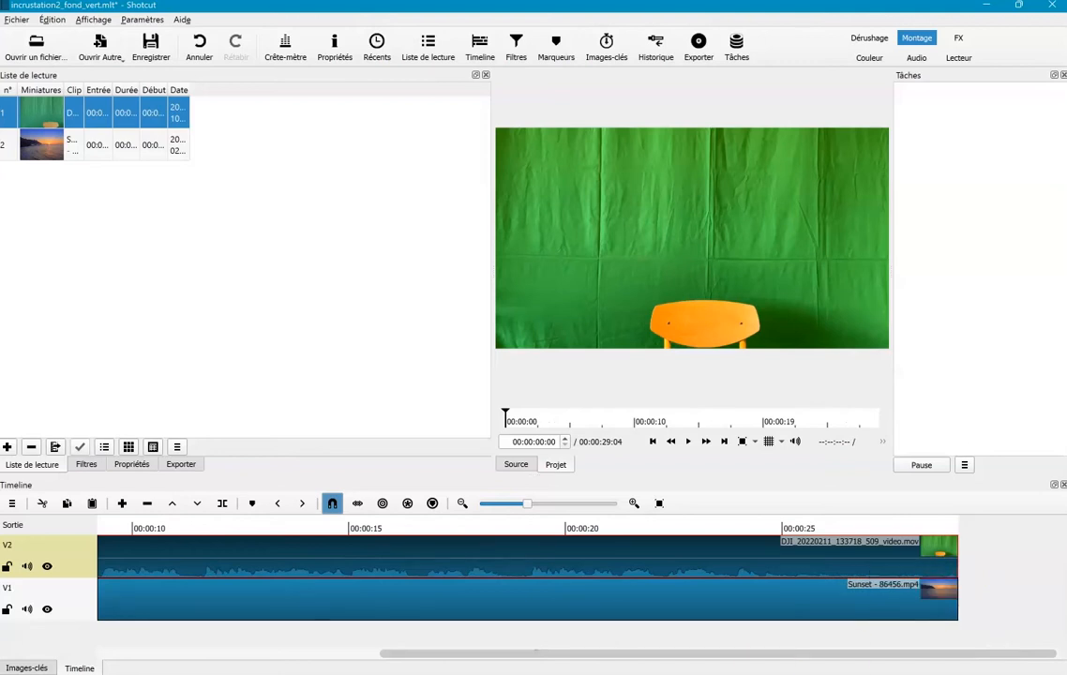
pyautogui.moveTo(621, 661); pyautogui.dragTo(231, 653)
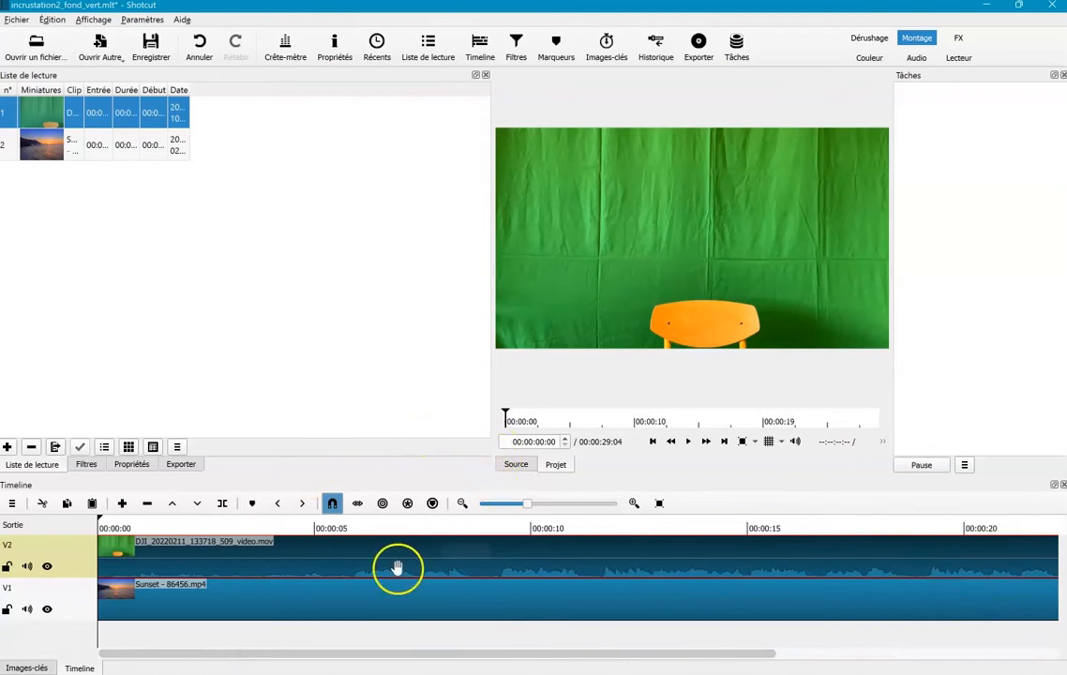
# Mute track V2 and check it in playback, returning the playhead close to the timeline's start.
pyautogui.click(26, 567)
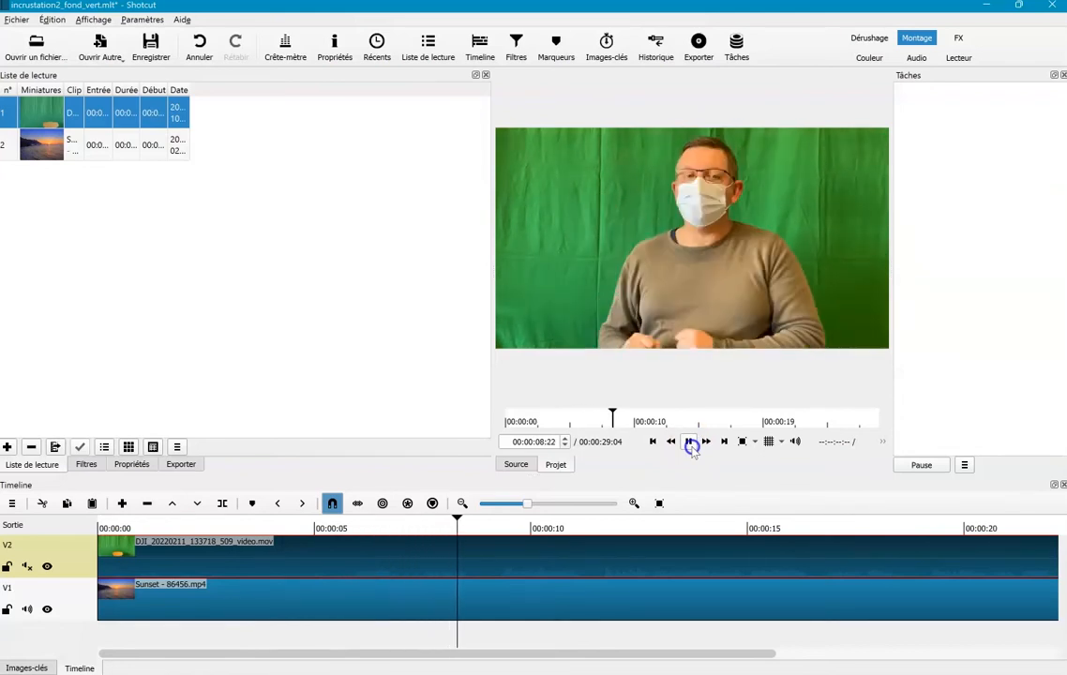
pyautogui.click(691, 443)
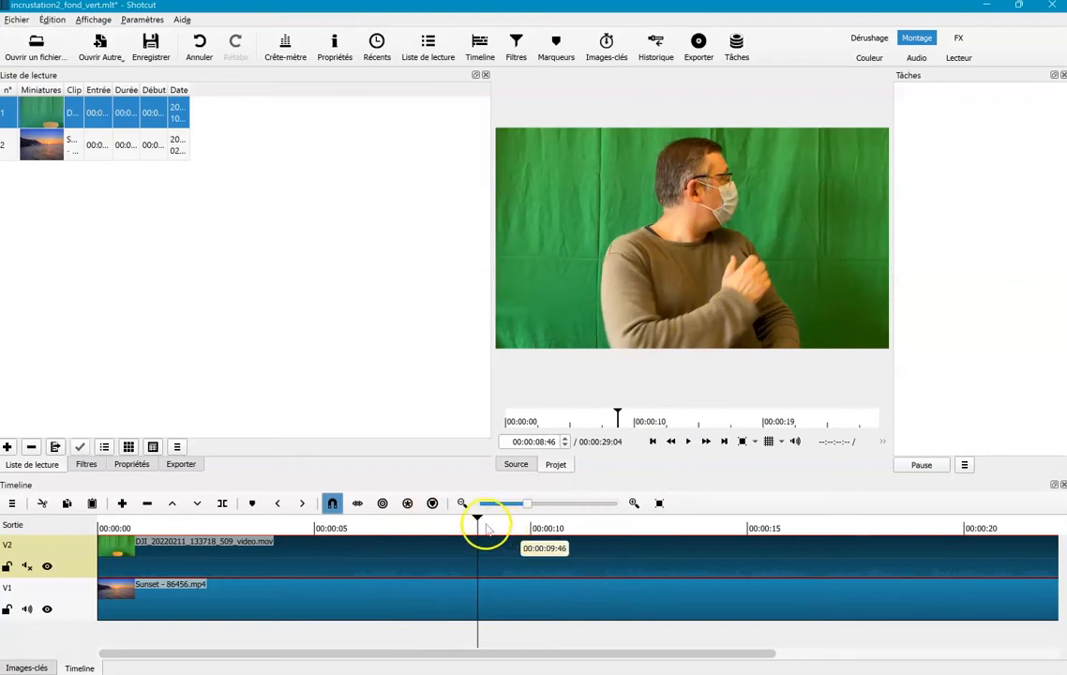
pyautogui.moveTo(480, 527); pyautogui.dragTo(92, 539)
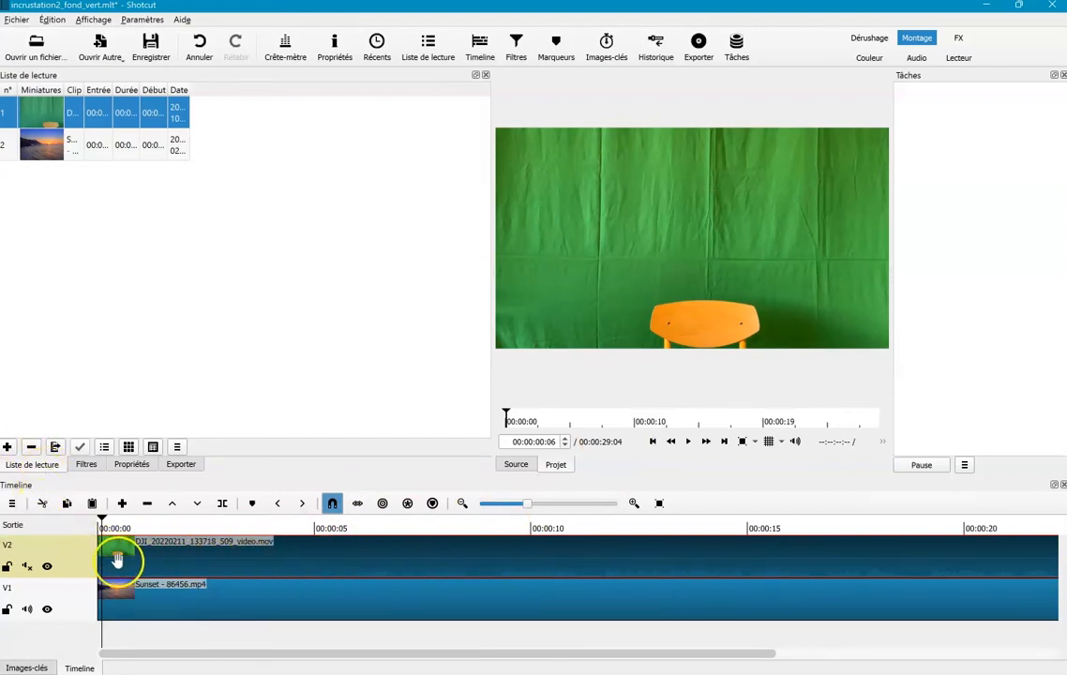
# Add the video filter Clé chromatique : Avancé to the green-screen clip on V2.
pyautogui.click(83, 466)
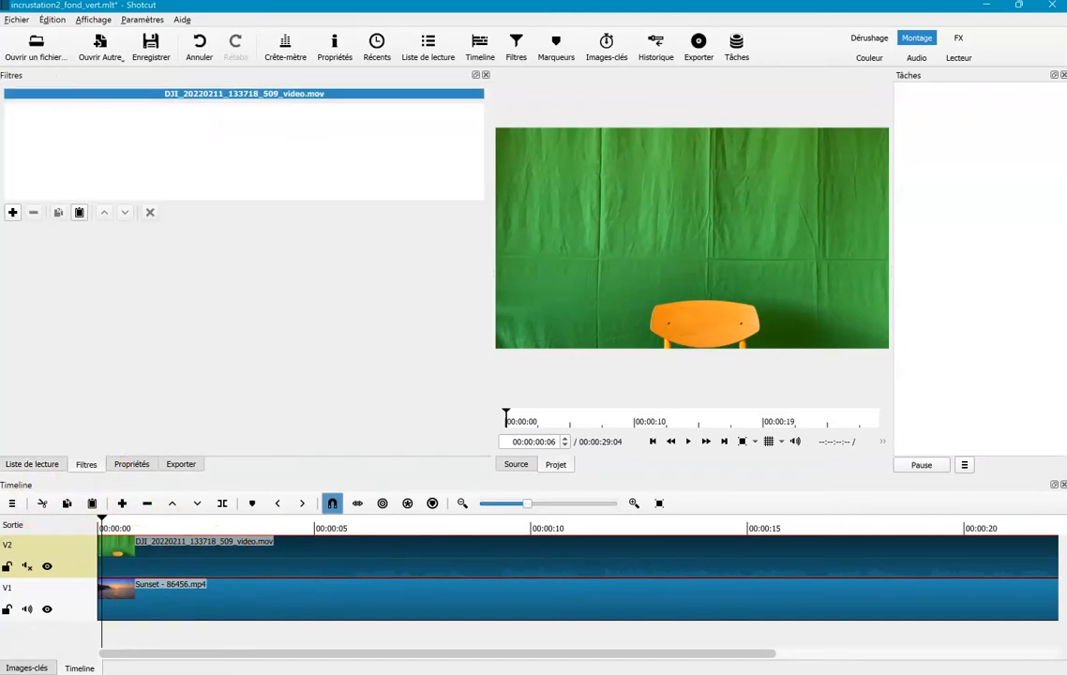
pyautogui.click(13, 213)
pyautogui.click(82, 132)
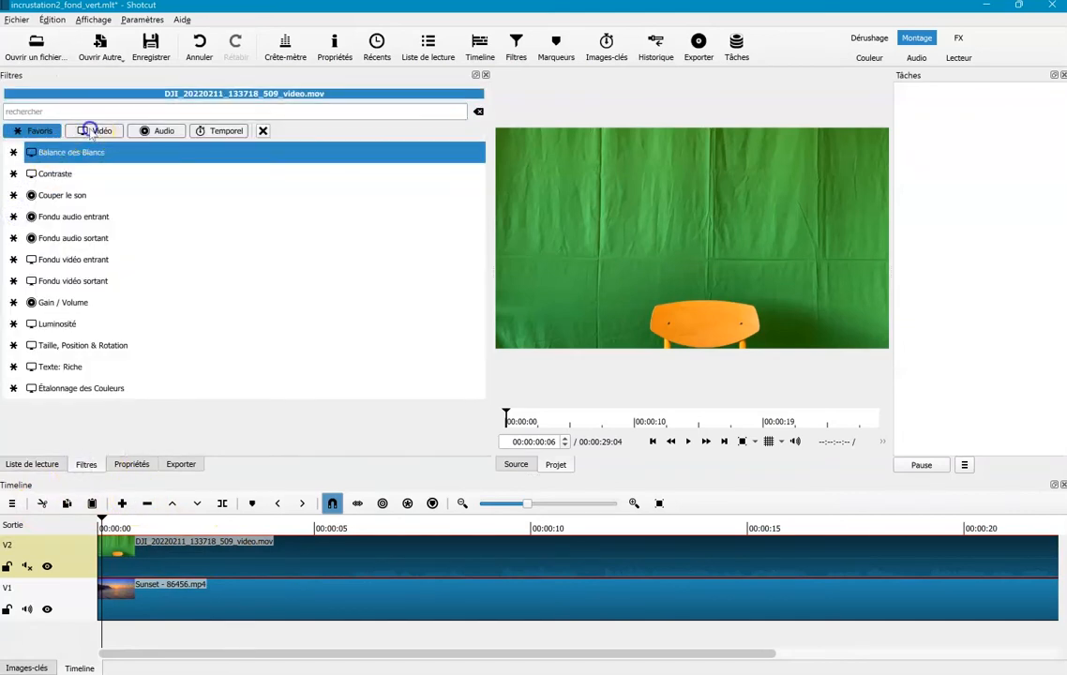
pyautogui.scroll(-5, 91, 427)
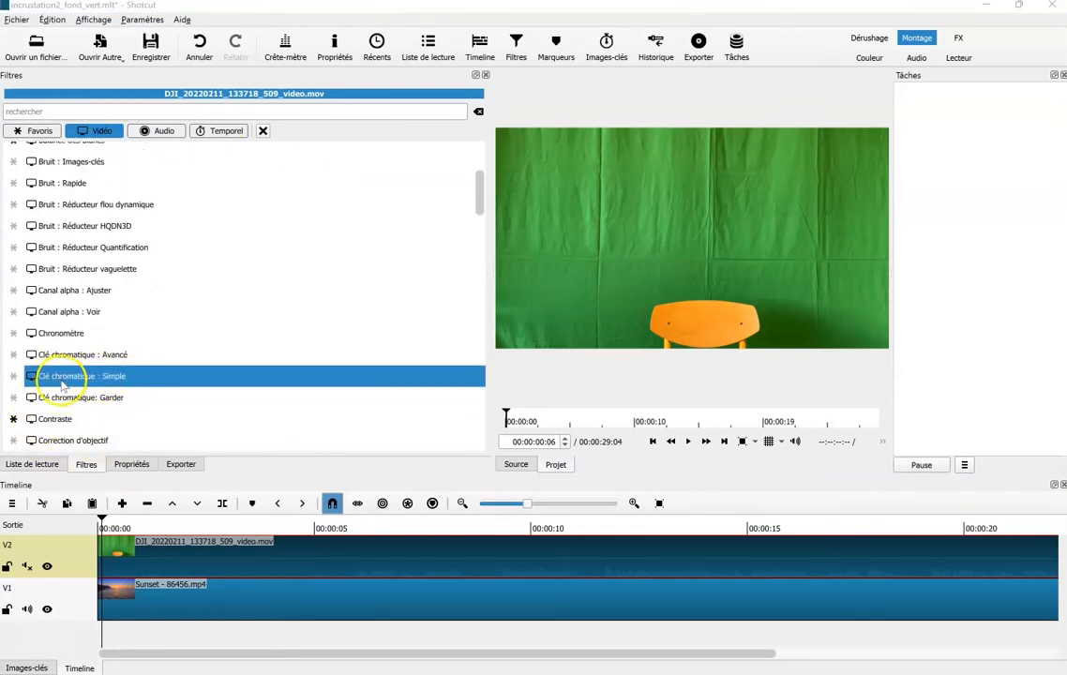
pyautogui.click(85, 357)
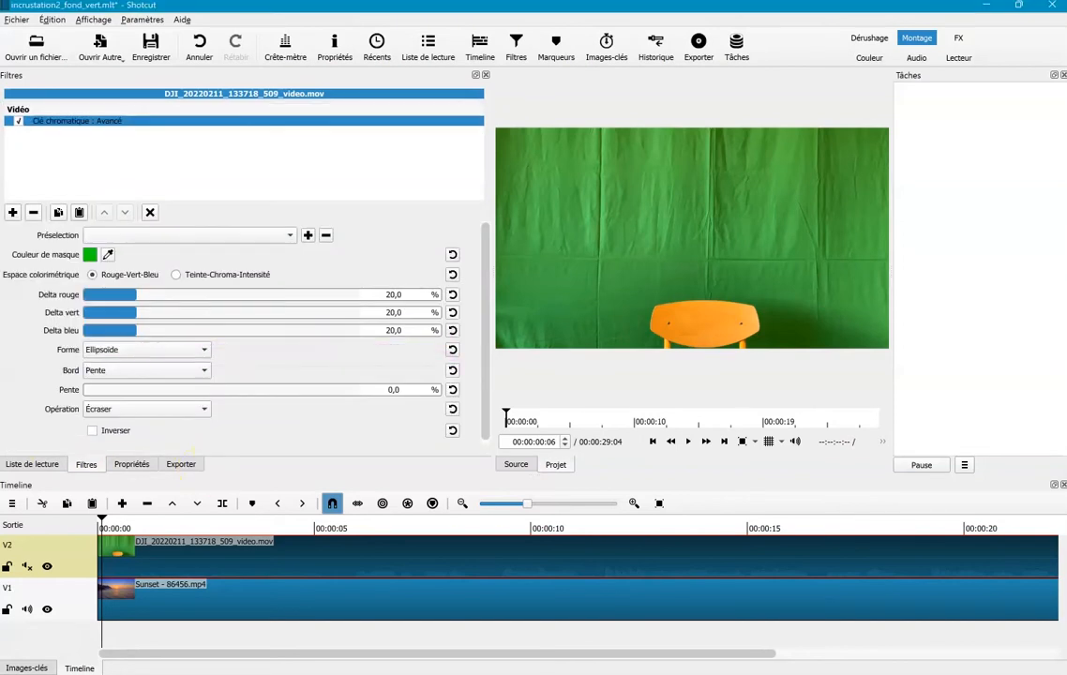
# Sample the mask colour from the green backdrop in the preview and set the filter's colour space to Teinte-Chroma-Intensité.
pyautogui.click(108, 255)
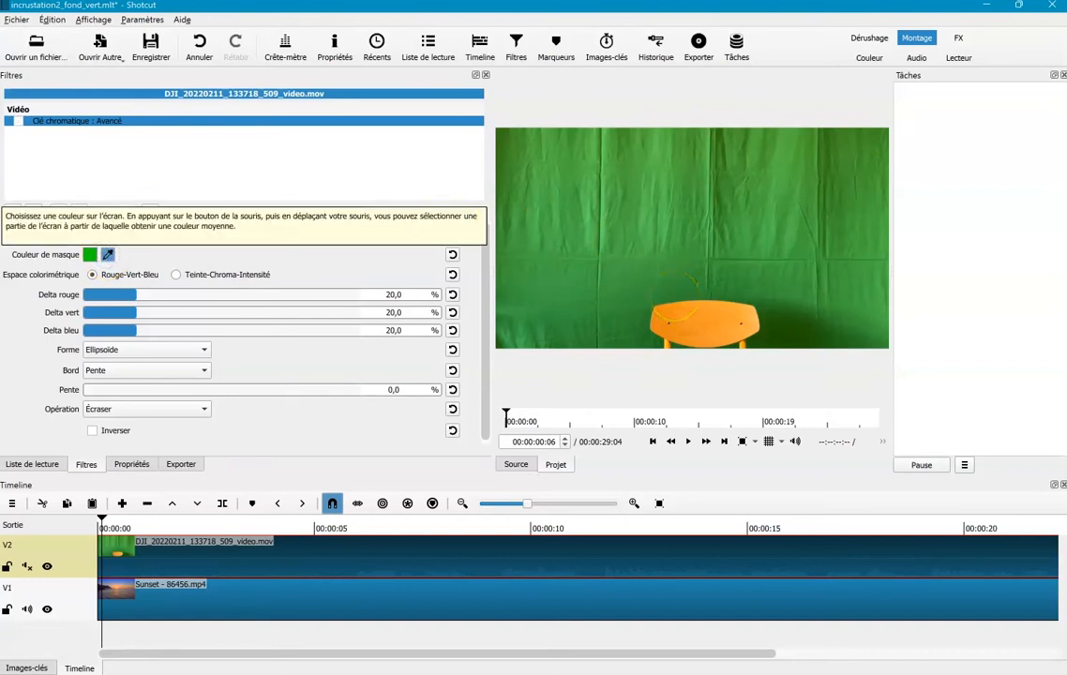
pyautogui.click(600, 264)
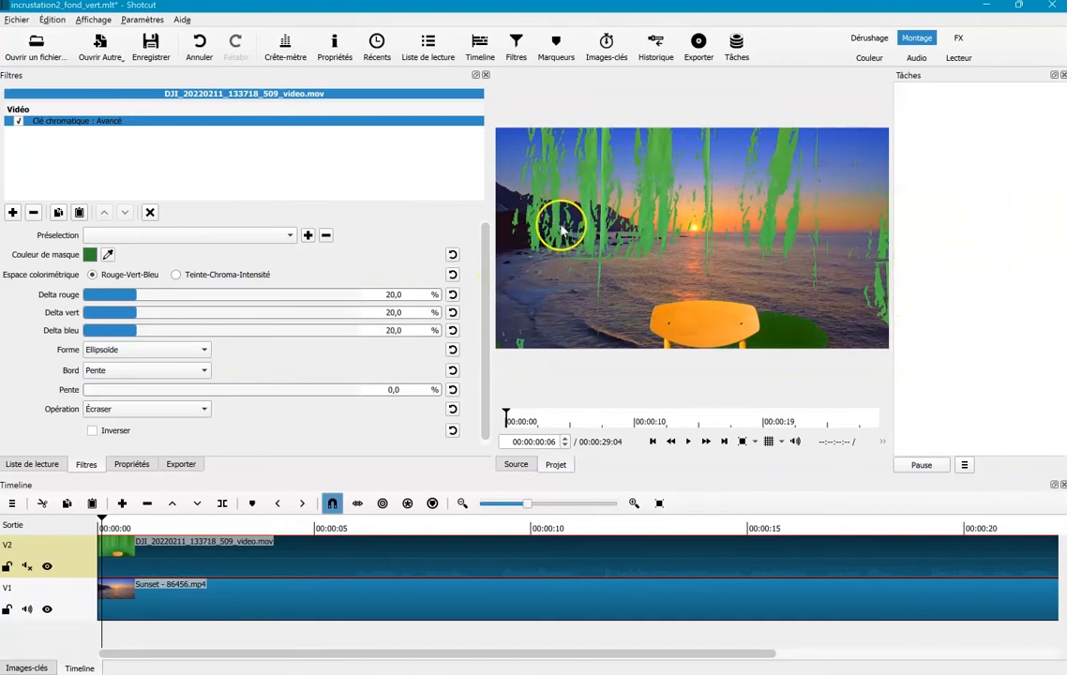
pyautogui.click(176, 276)
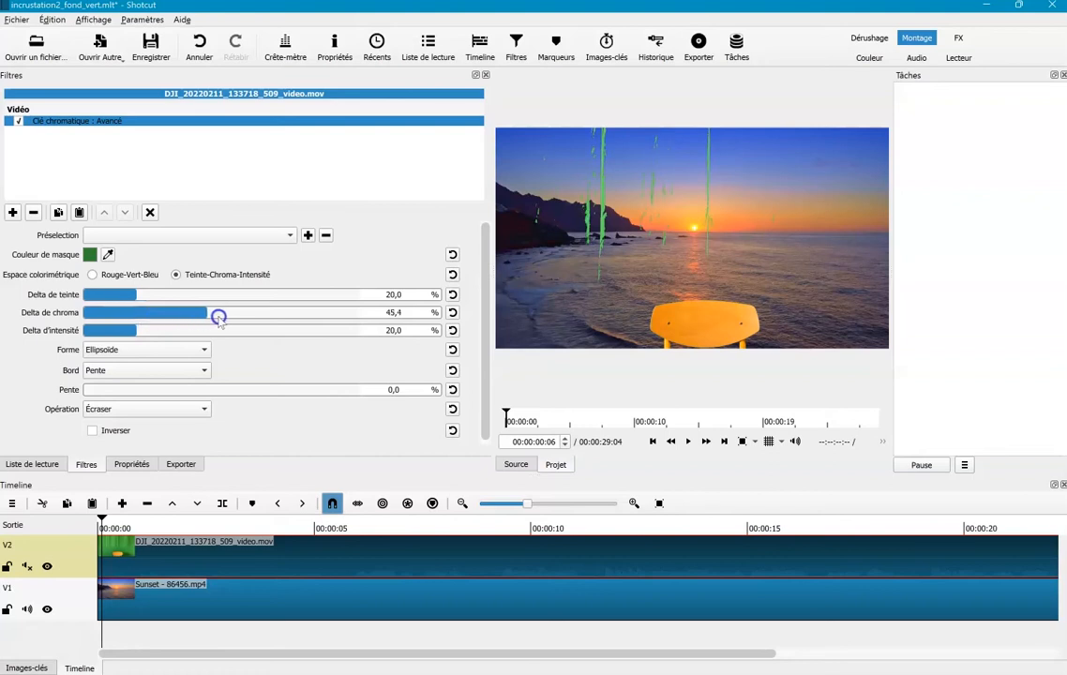
# Set Delta de chroma to 30,5 % and Delta d'intensité to 41,3 %, and check the key in playback.
pyautogui.moveTo(242, 318); pyautogui.dragTo(164, 314)
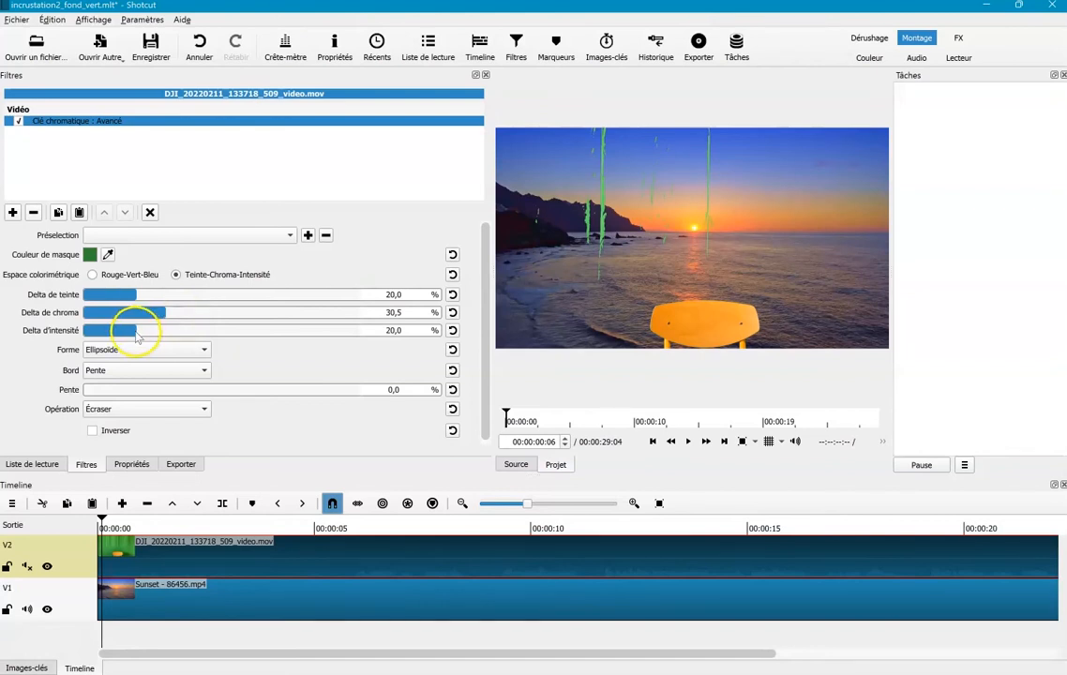
pyautogui.moveTo(138, 335); pyautogui.dragTo(191, 338)
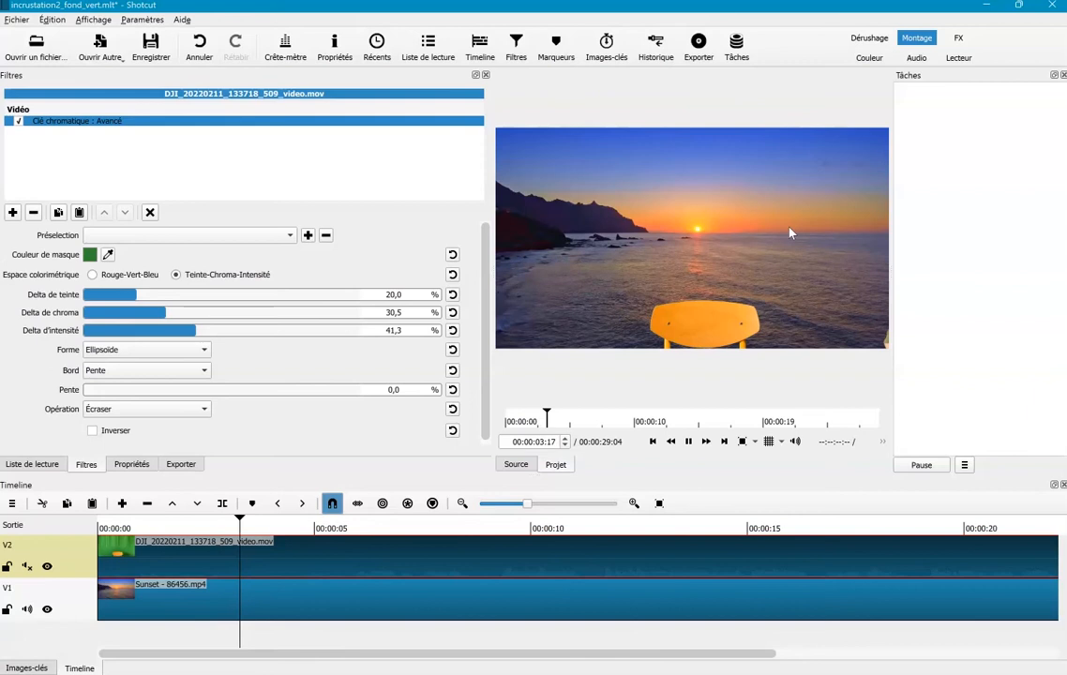
pyautogui.click(687, 443)
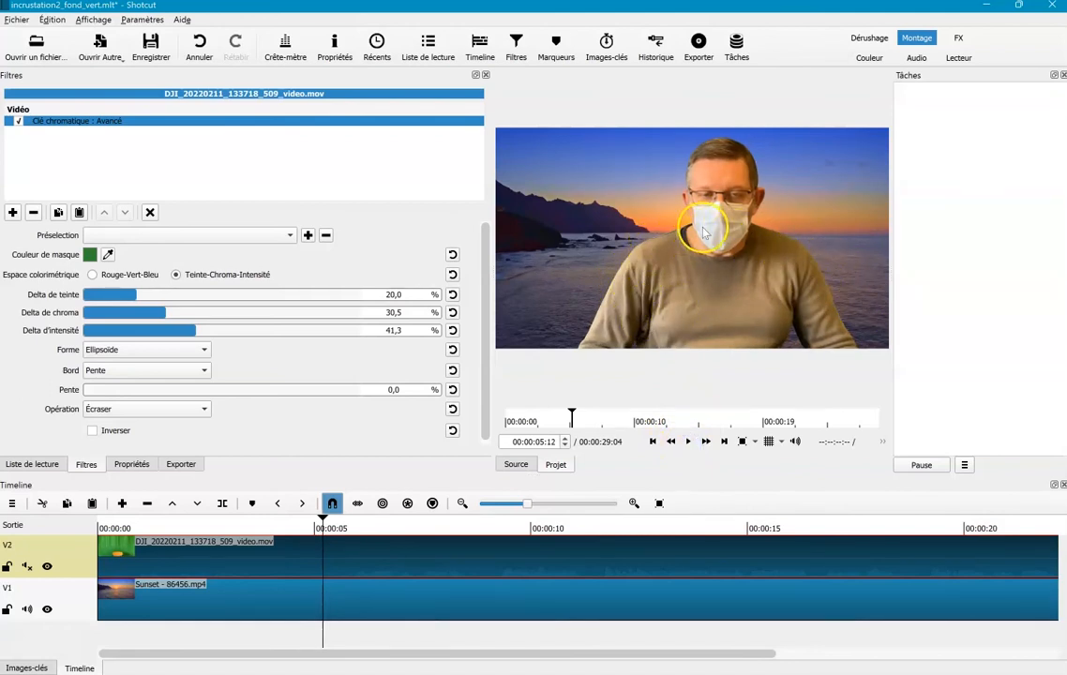
# Set Delta d'intensité to 78,2 % to clean the outline around the man's face mask, and play back the composite.
pyautogui.click(741, 442)
pyautogui.moveTo(593, 228); pyautogui.dragTo(624, 218)
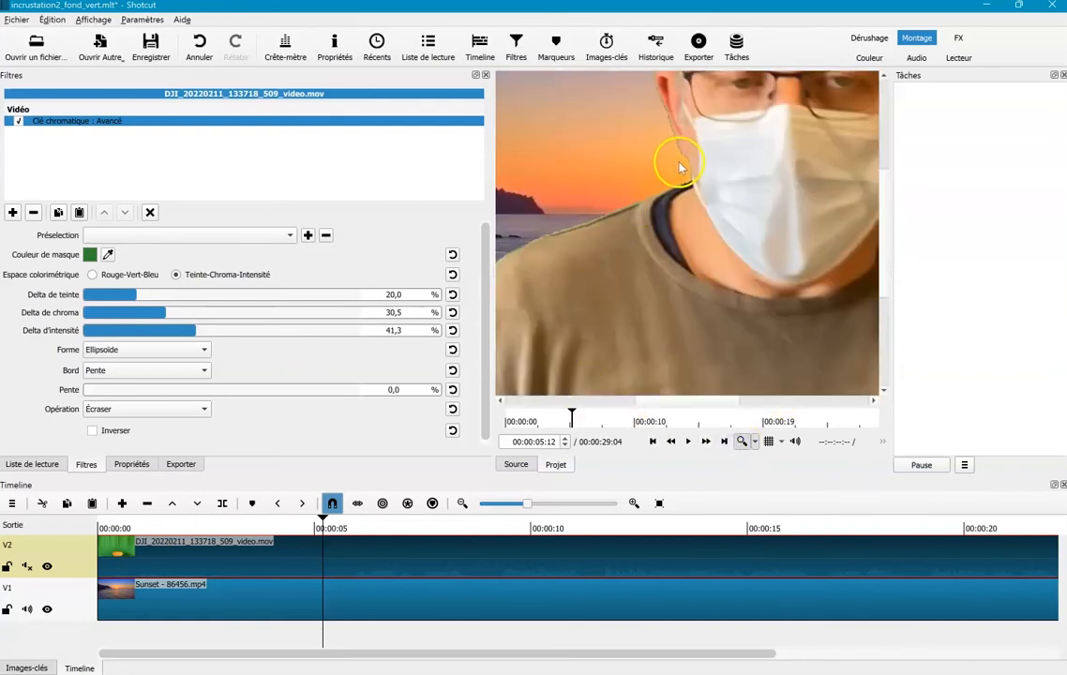
pyautogui.moveTo(684, 159); pyautogui.dragTo(681, 137)
pyautogui.moveTo(198, 331); pyautogui.dragTo(304, 334)
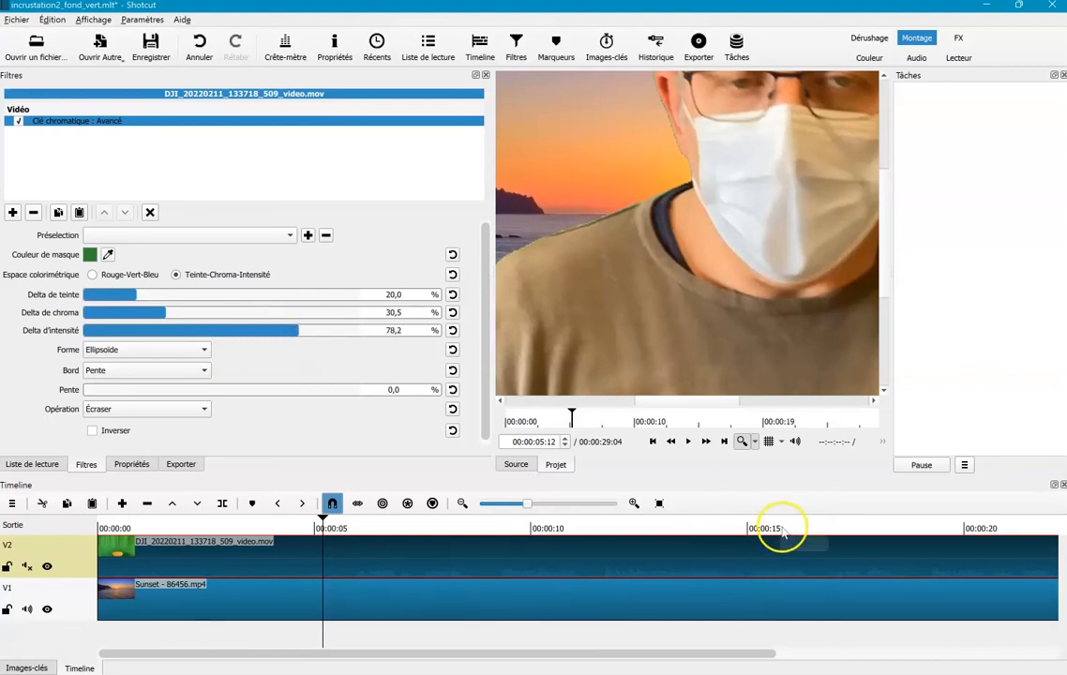
pyautogui.click(741, 442)
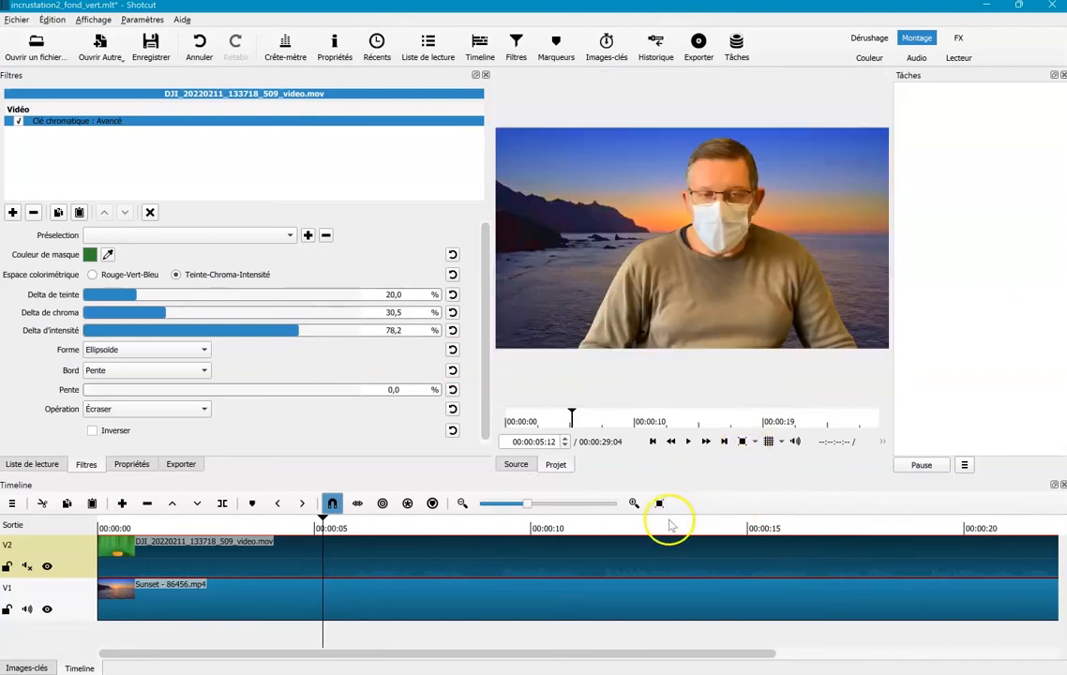
pyautogui.press('space')
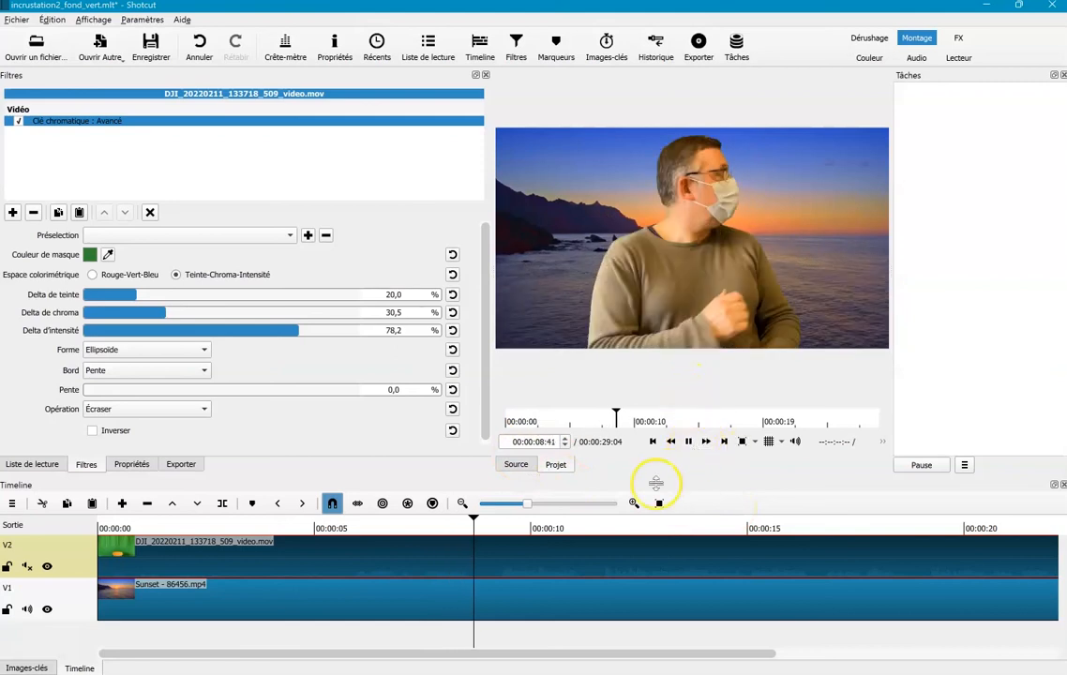
pyautogui.click(687, 441)
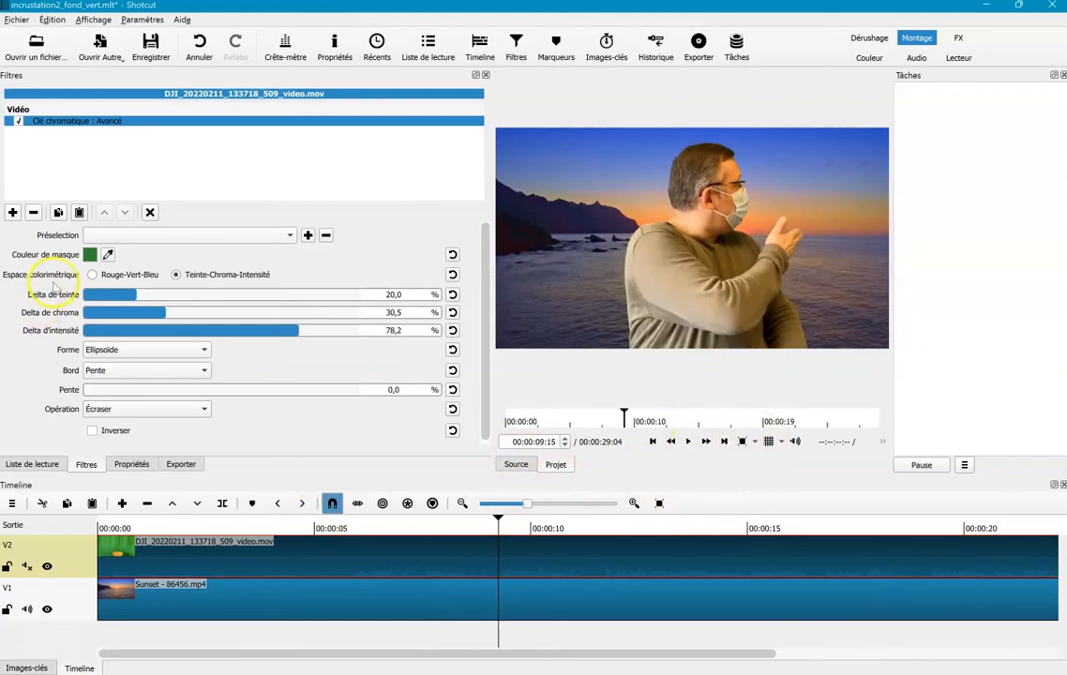